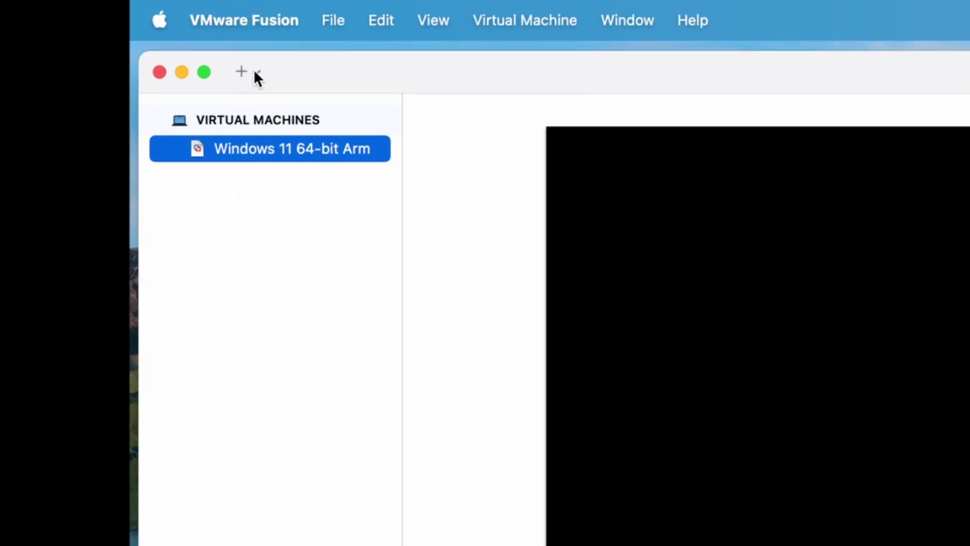
Create a new virtual machine using the Get Windows from Microsoft option.
{"action": "left_click", "coordinate": [129, 36]}
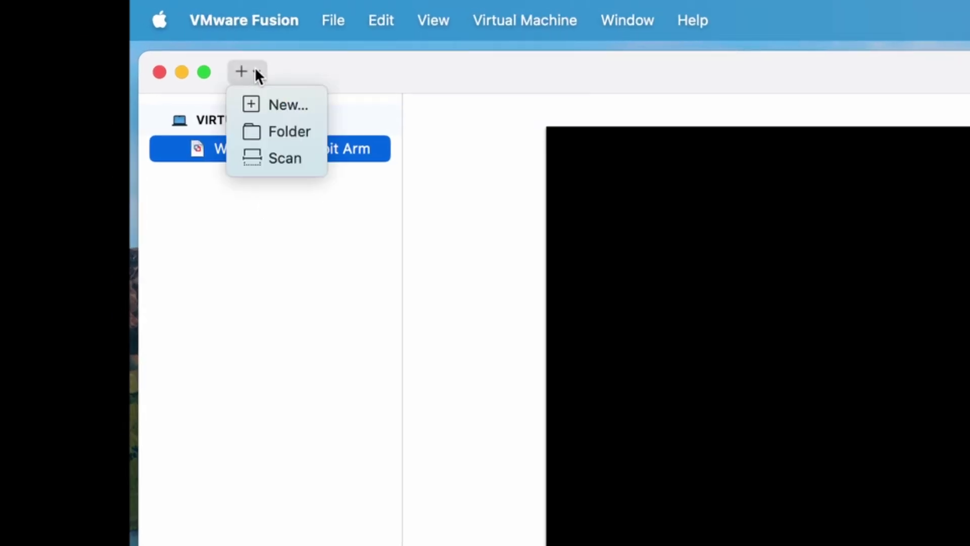
{"action": "left_click", "coordinate": [276, 107]}
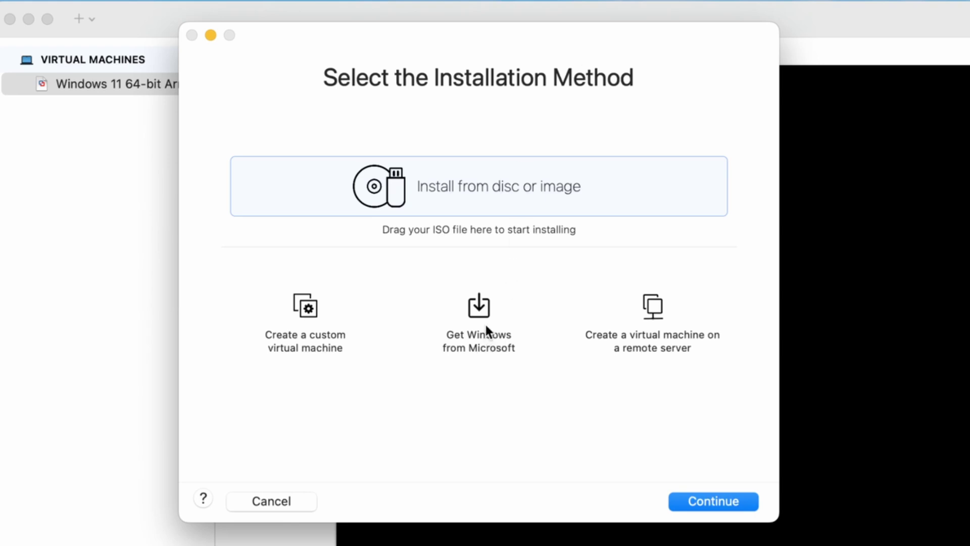
{"action": "left_click", "coordinate": [500, 323]}
{"action": "left_click", "coordinate": [726, 502]}
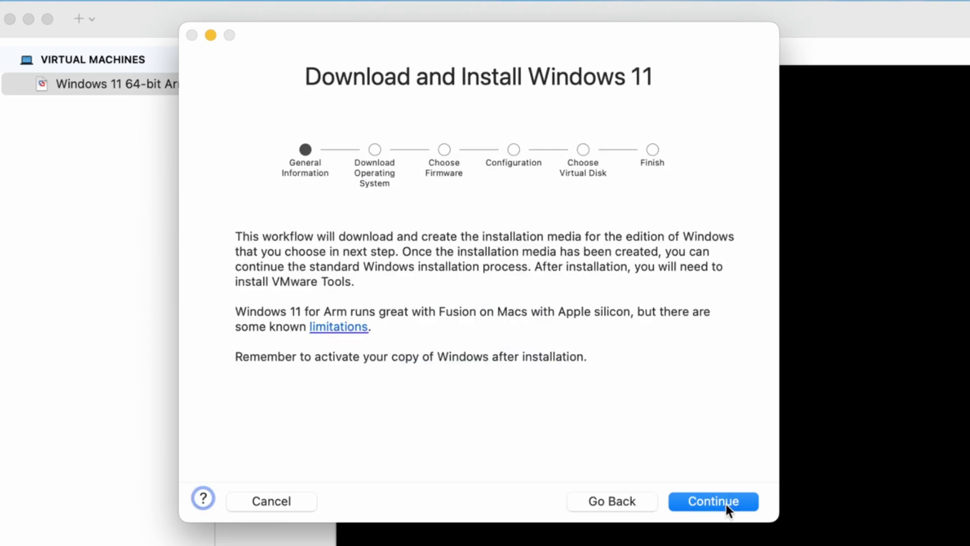
Download the Windows 11 Professional, English (en-us) arm64 ISO and proceed to firmware selection.
{"action": "left_click", "coordinate": [720, 502]}
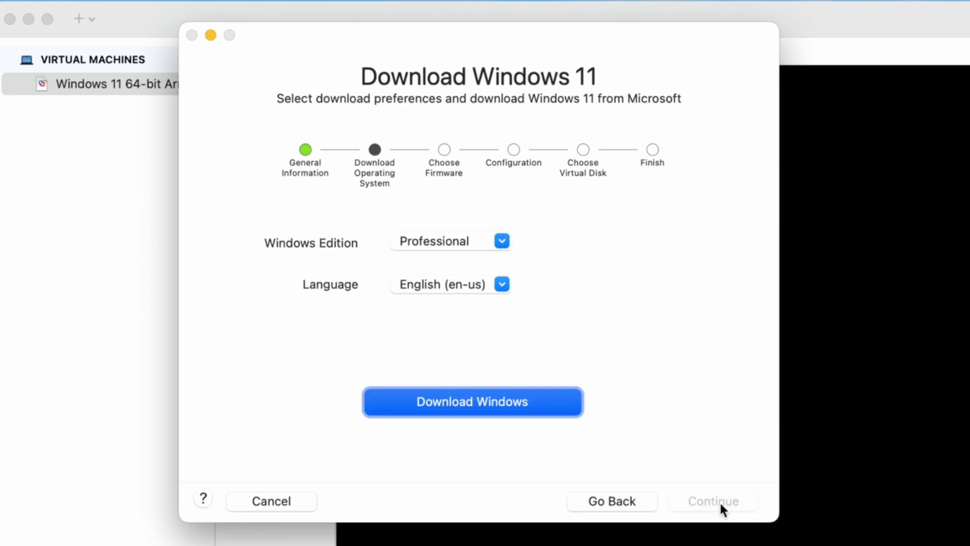
{"action": "left_click", "coordinate": [501, 241]}
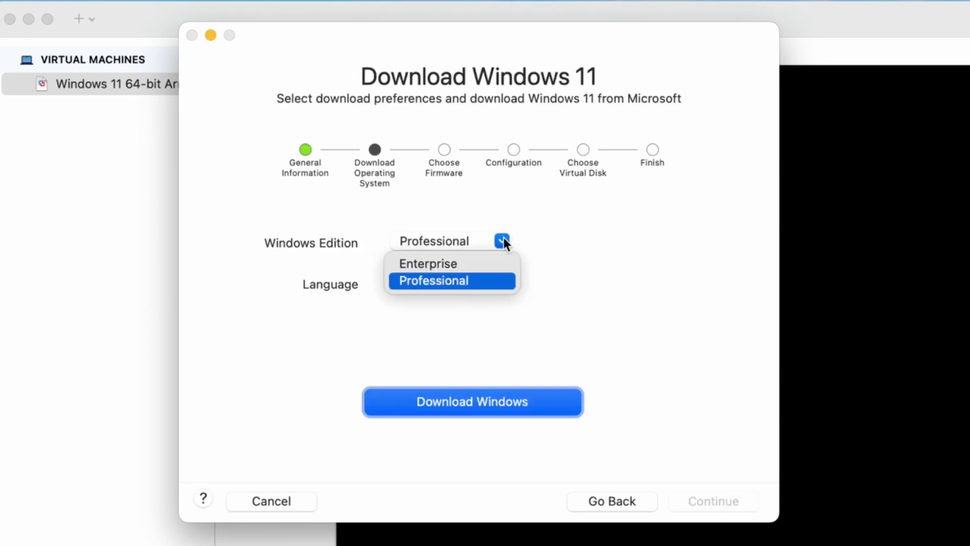
{"action": "left_click", "coordinate": [501, 281]}
{"action": "left_click", "coordinate": [501, 285]}
{"action": "left_click", "coordinate": [503, 285]}
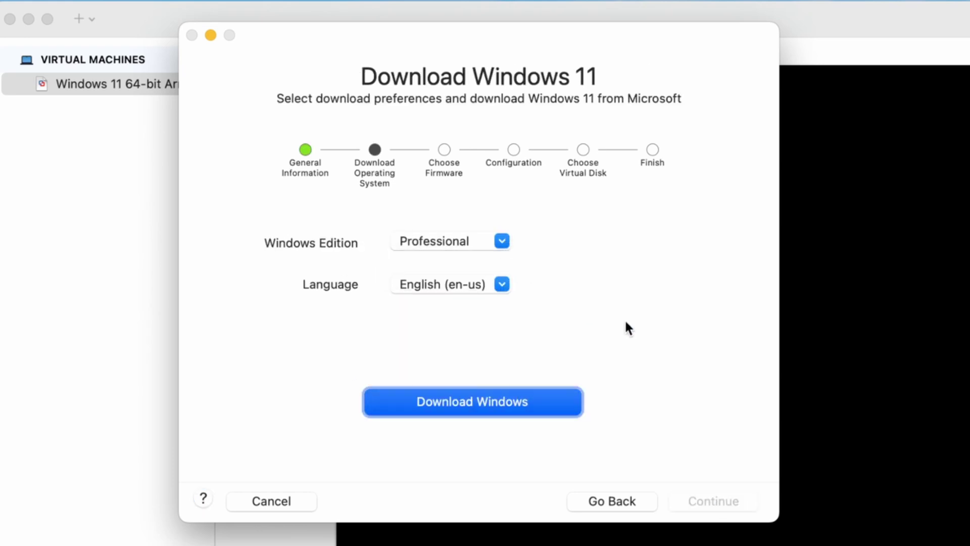
{"action": "left_click", "coordinate": [505, 407]}
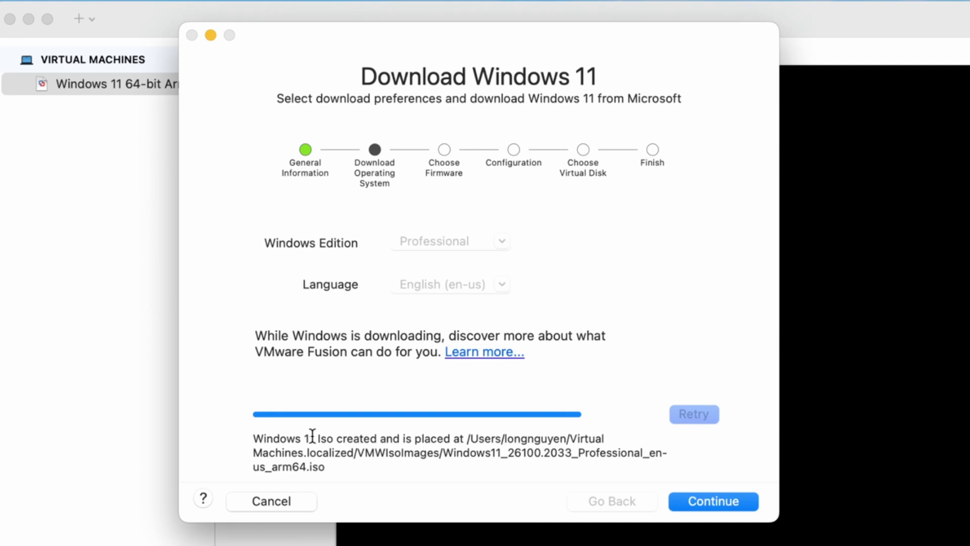
{"action": "left_click", "coordinate": [730, 502]}
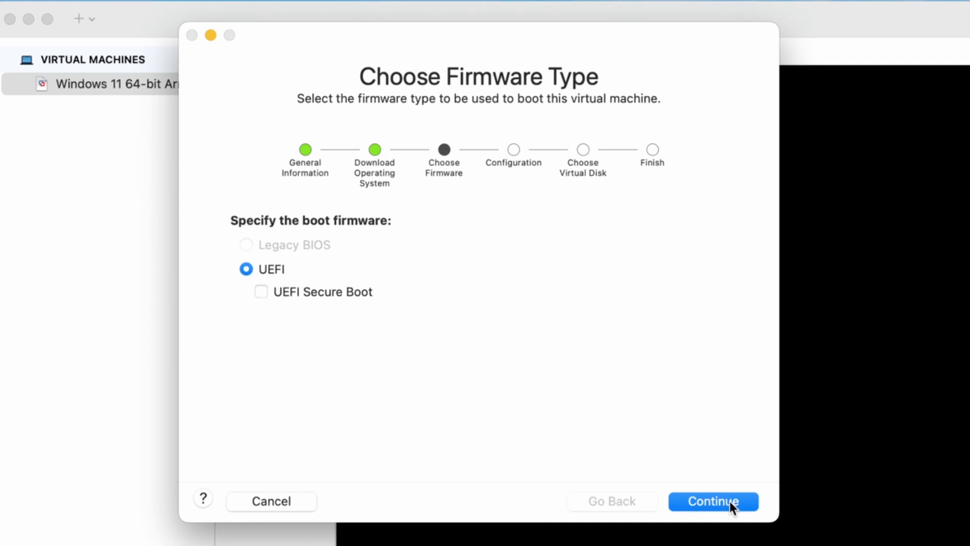
Keep UEFI firmware, then enter and verify a TPM encryption password.
{"action": "left_click", "coordinate": [729, 501]}
{"action": "left_click", "coordinate": [729, 502]}
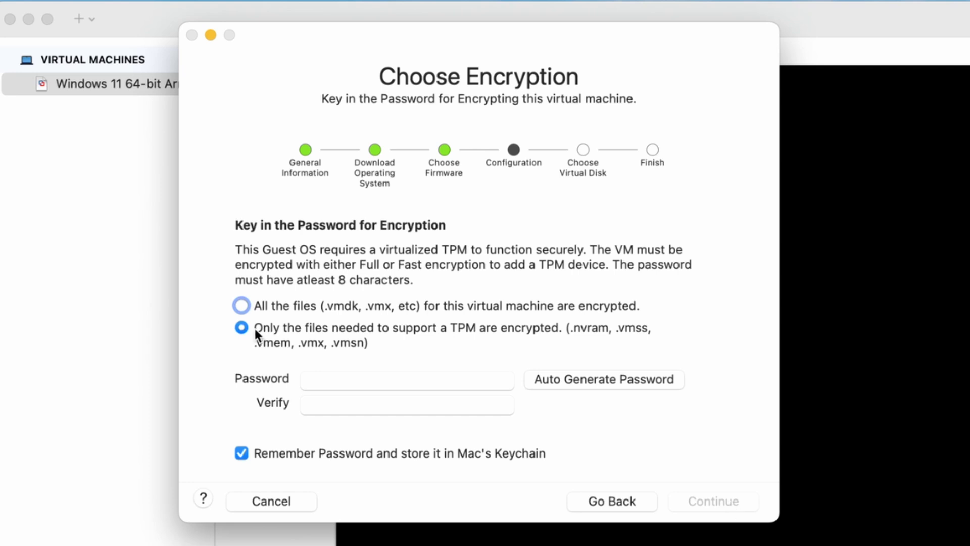
{"action": "left_click", "coordinate": [327, 383]}
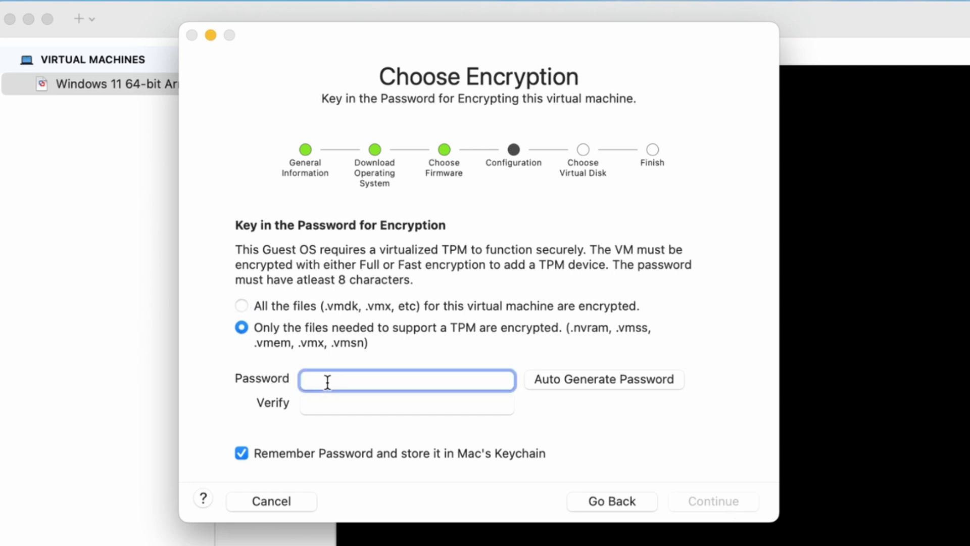
{"action": "type", "text": "********"}
{"action": "left_click", "coordinate": [338, 402]}
{"action": "type", "text": "********"}
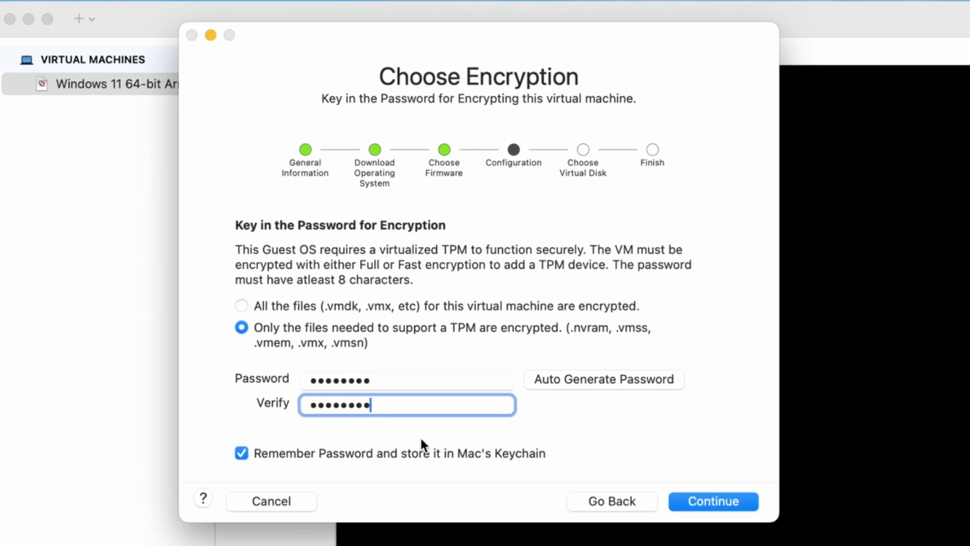
Accept a new 64 GB virtual disk and choose to customize settings before finishing.
{"action": "left_click", "coordinate": [707, 505]}
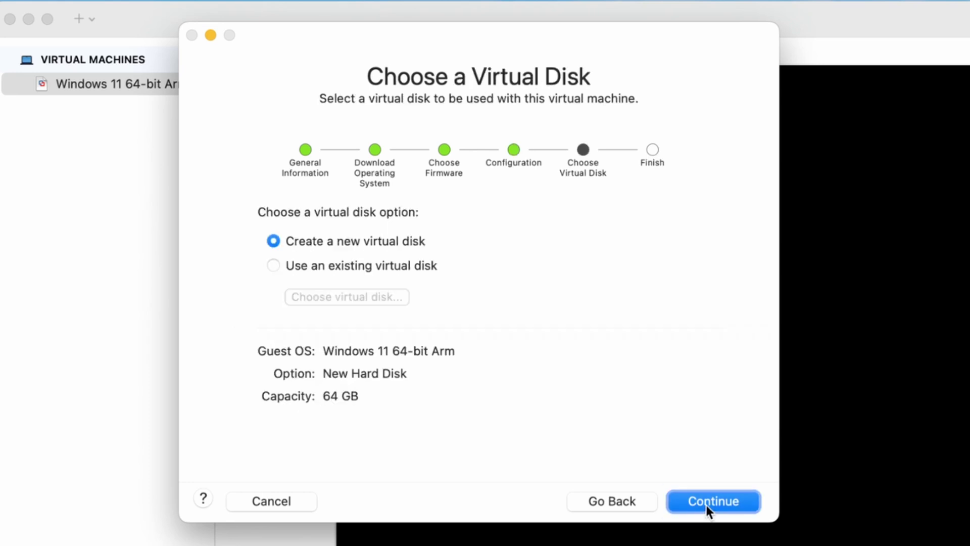
{"action": "left_click", "coordinate": [699, 500]}
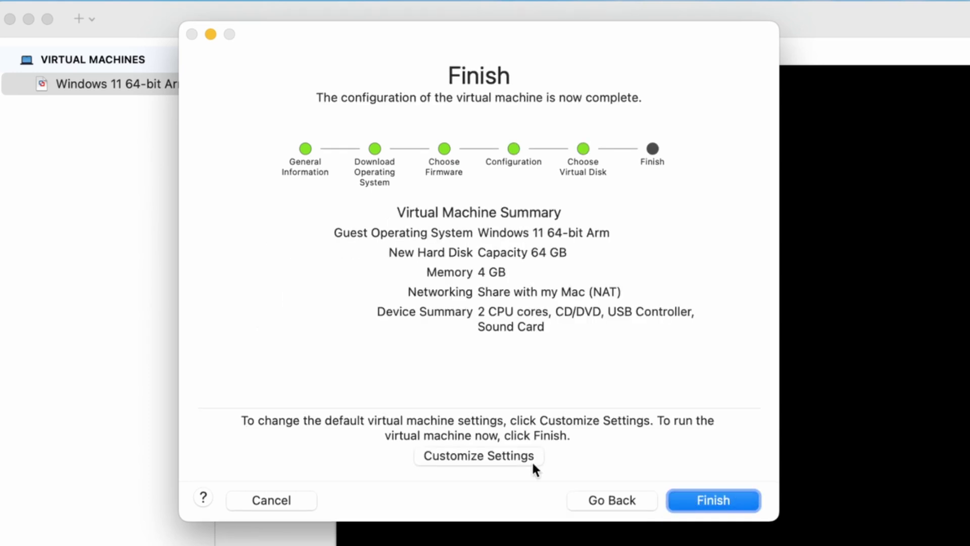
{"action": "left_click", "coordinate": [532, 460]}
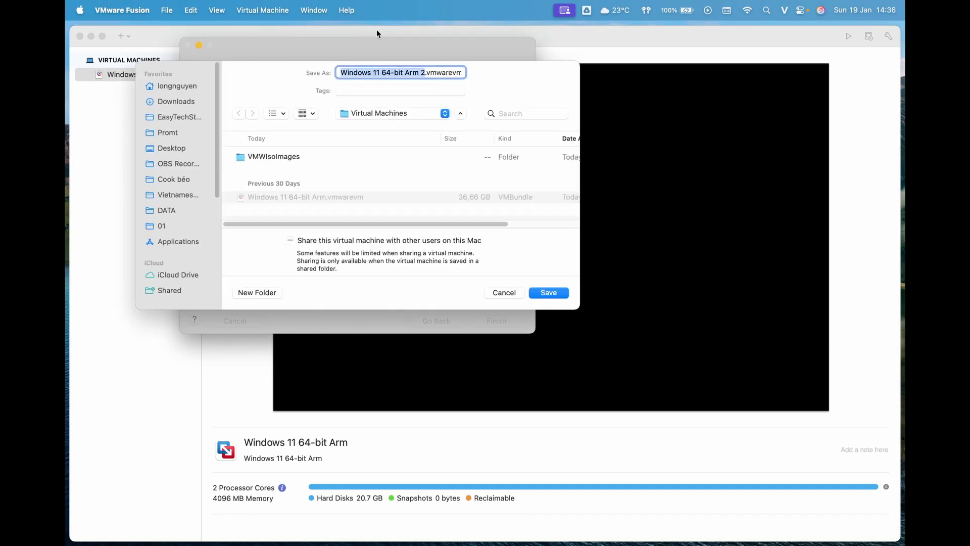
Save the machine as 'Windows 11 64-bit Arm for work'.
{"action": "left_click", "coordinate": [422, 72]}
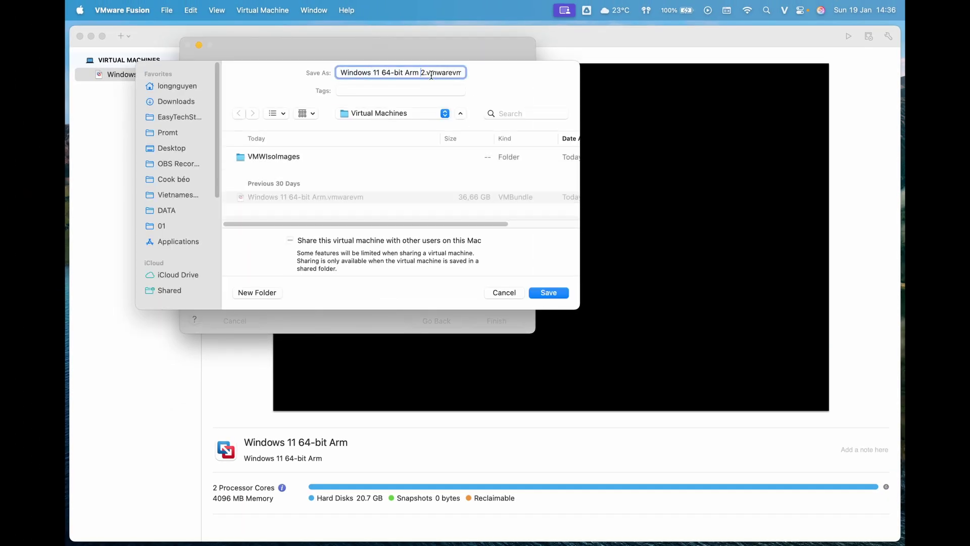
{"action": "key", "text": "Delete"}
{"action": "type", "text": "for work"}
{"action": "key", "text": "alt"}
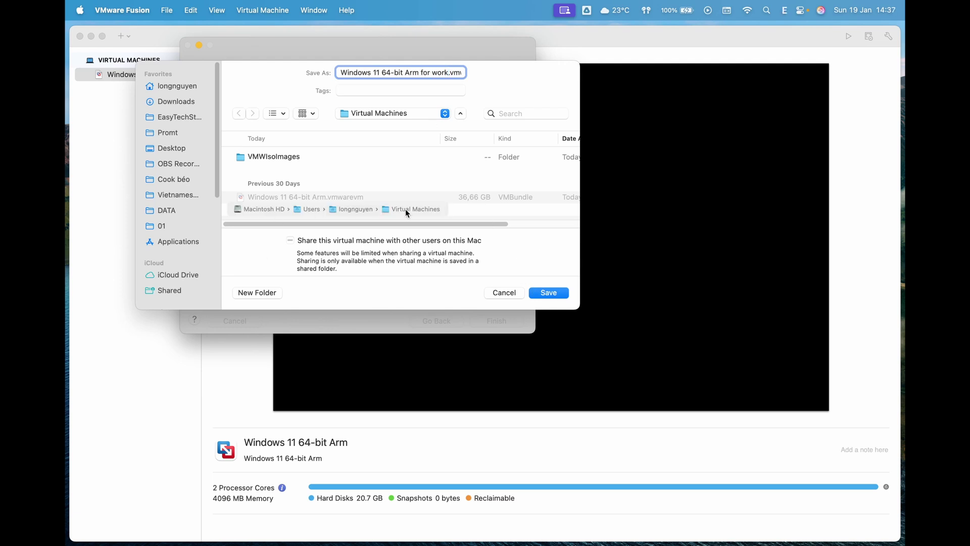
{"action": "left_click", "coordinate": [550, 293]}
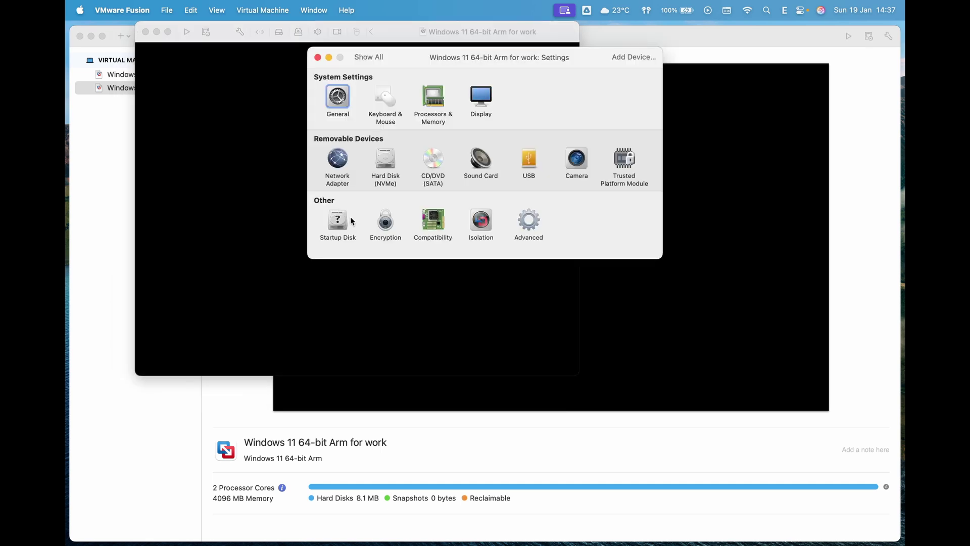
Power on the Windows 11 64-bit Arm for work machine to boot Windows Setup.
{"action": "left_click", "coordinate": [246, 225]}
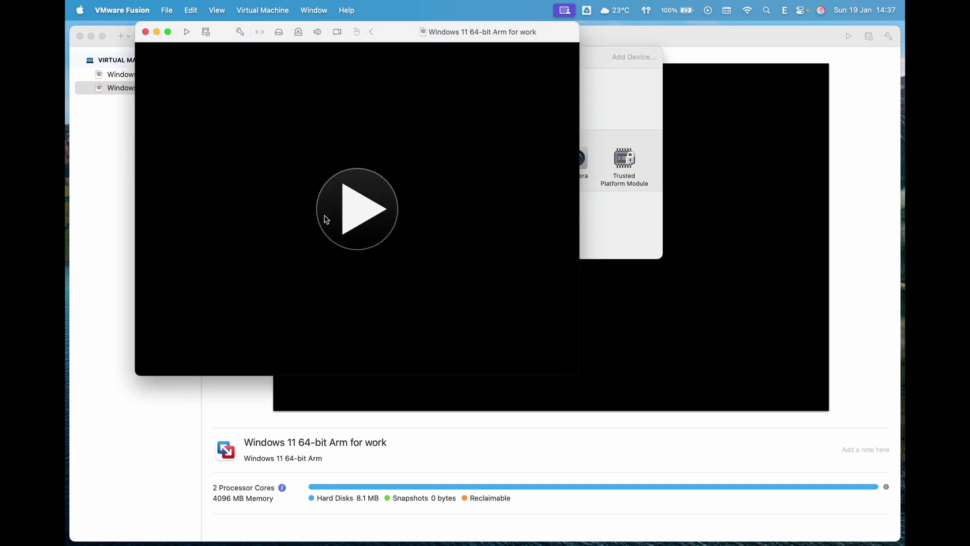
{"action": "left_click", "coordinate": [366, 208]}
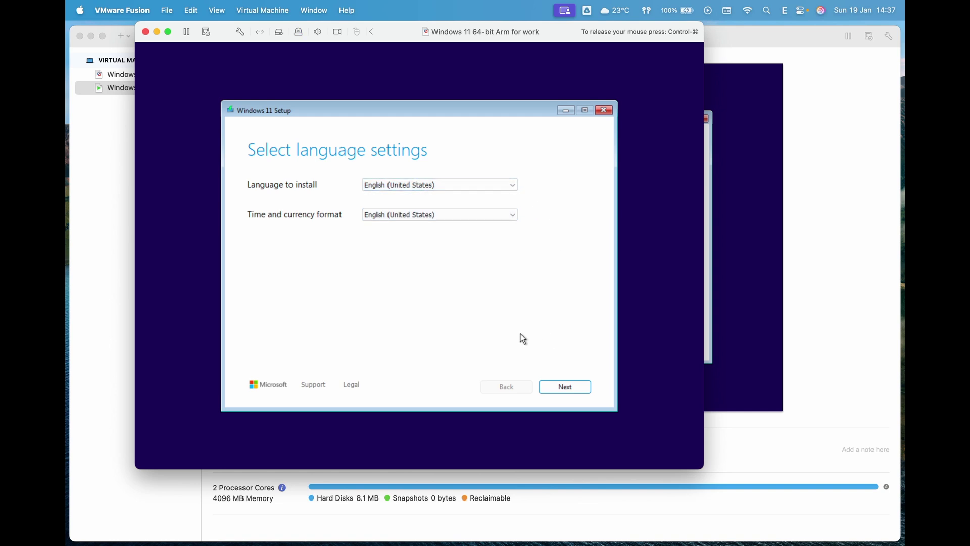
Accept the default language and keyboard, acknowledge the disk wipe, and skip the product key.
{"action": "left_click", "coordinate": [575, 388]}
{"action": "left_click", "coordinate": [568, 388]}
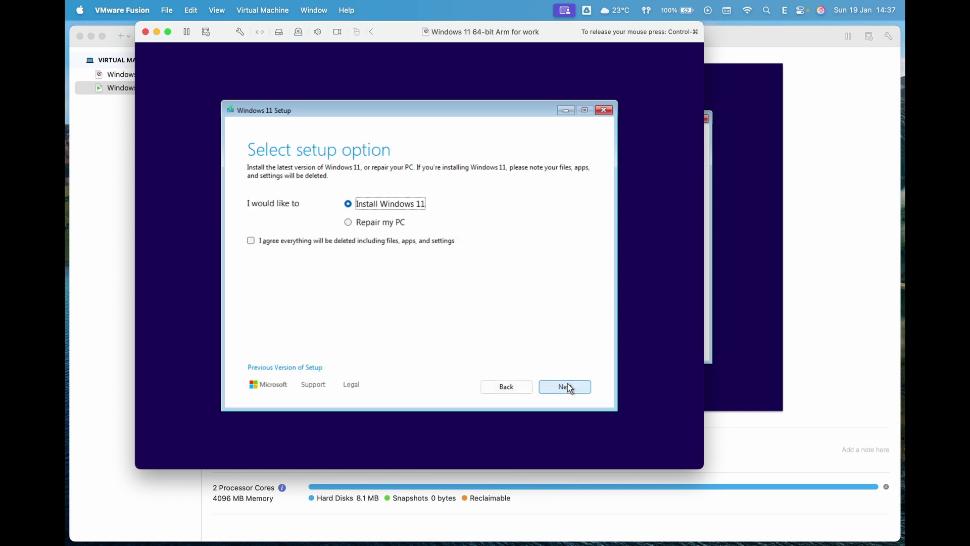
{"action": "left_click", "coordinate": [419, 241]}
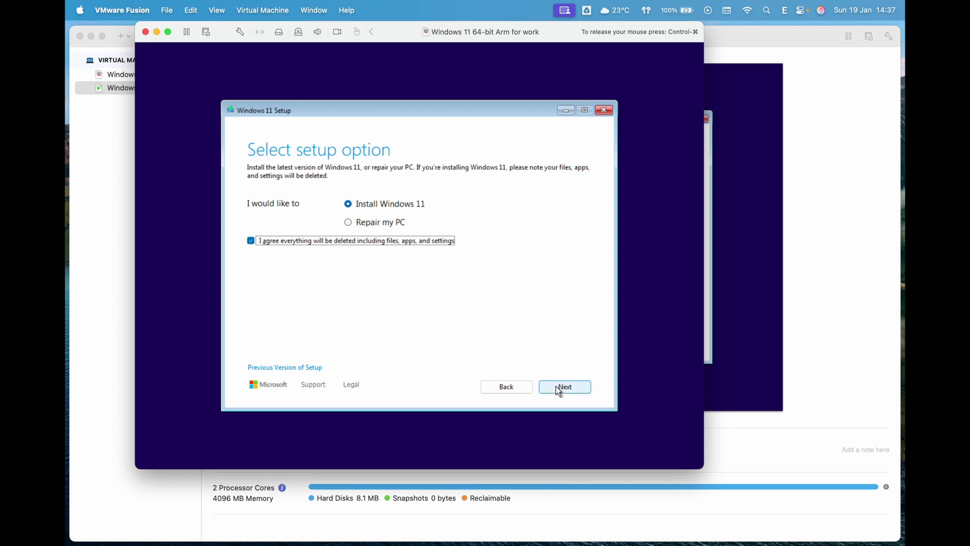
{"action": "left_click", "coordinate": [556, 386]}
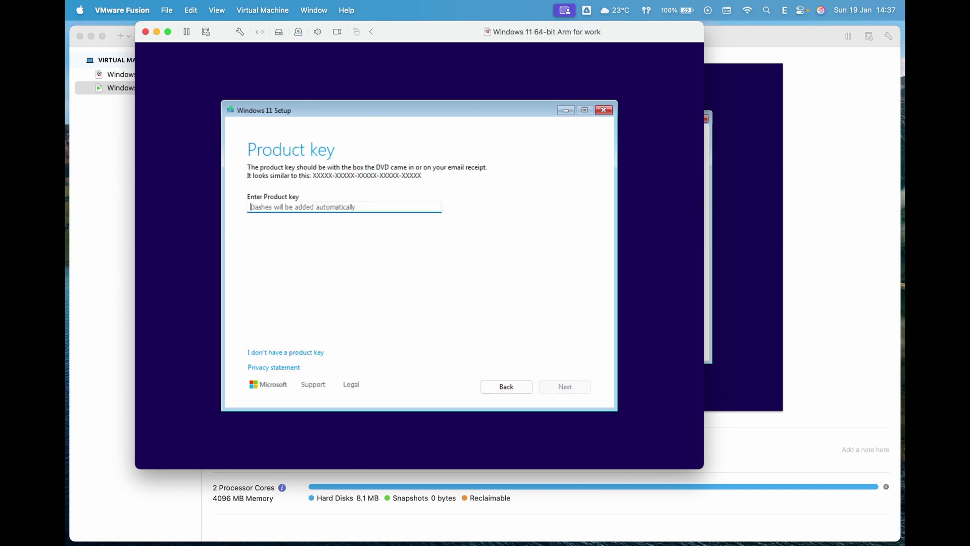
{"action": "left_click", "coordinate": [314, 352]}
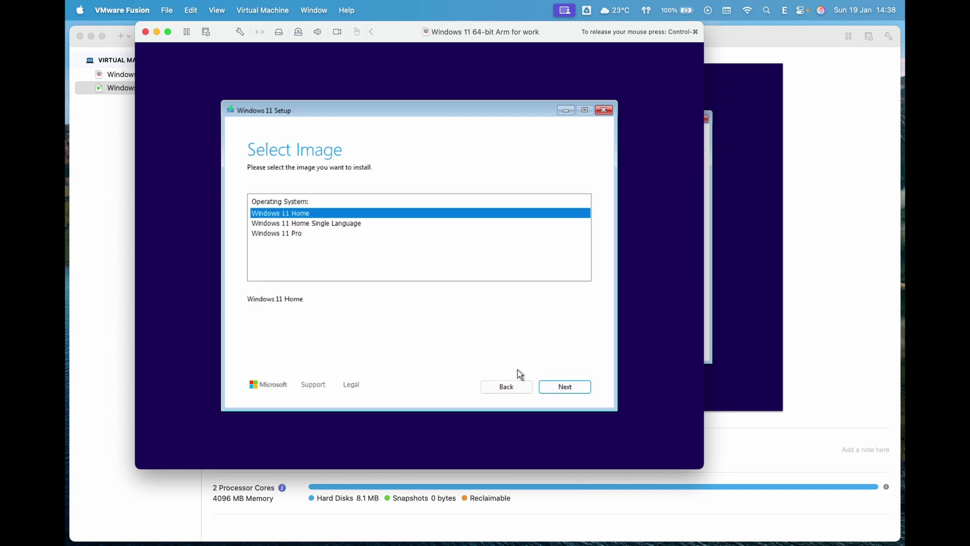
Install Windows 11 Pro onto the unallocated 64 GB disk.
{"action": "left_click", "coordinate": [299, 234]}
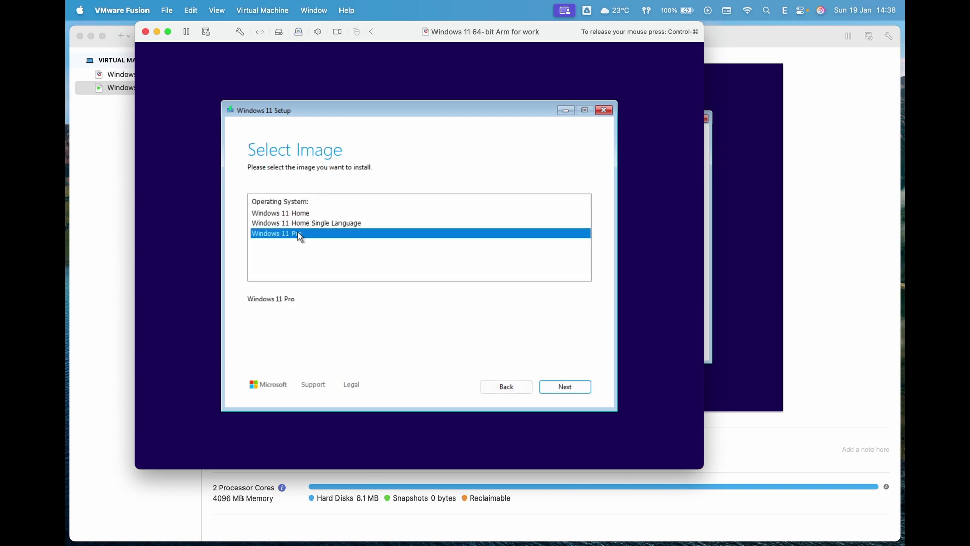
{"action": "left_click", "coordinate": [579, 388]}
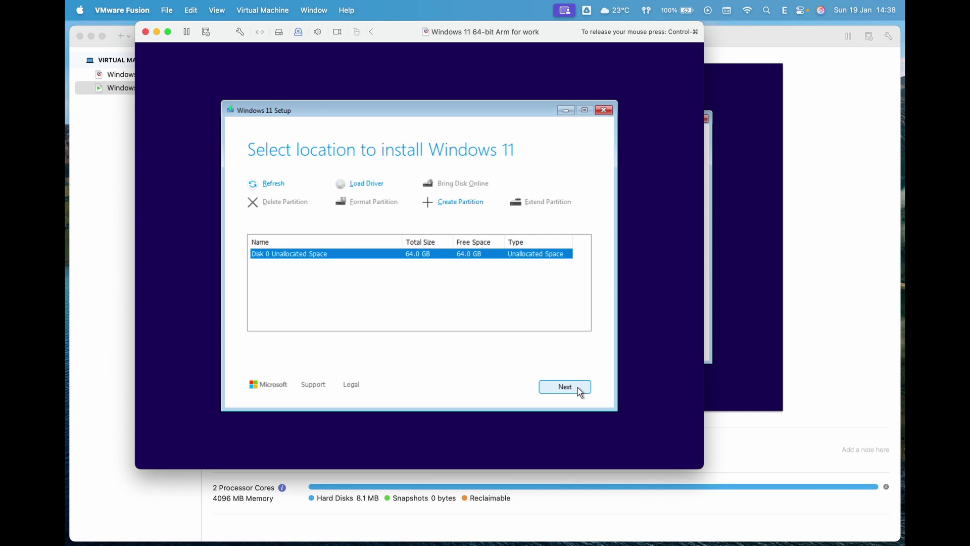
{"action": "left_click", "coordinate": [577, 387]}
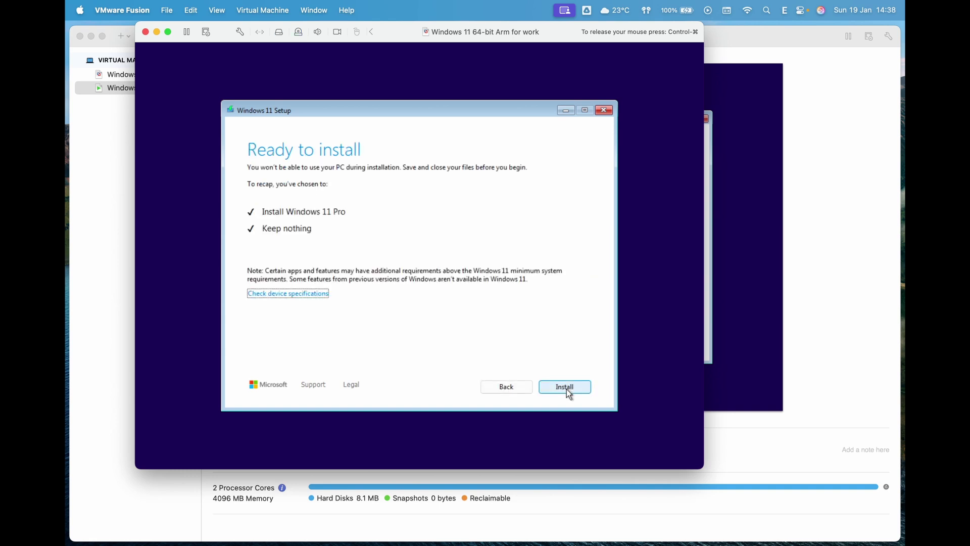
{"action": "left_click", "coordinate": [567, 389]}
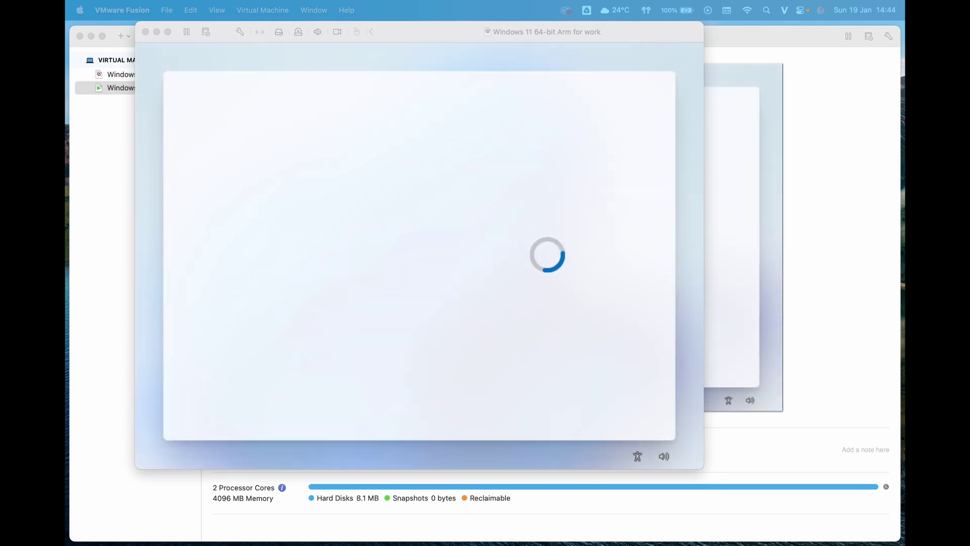
Confirm region and keyboard, skip a second layout, and name the device MaverickMachine.
{"action": "left_click", "coordinate": [626, 405]}
{"action": "left_click", "coordinate": [625, 404]}
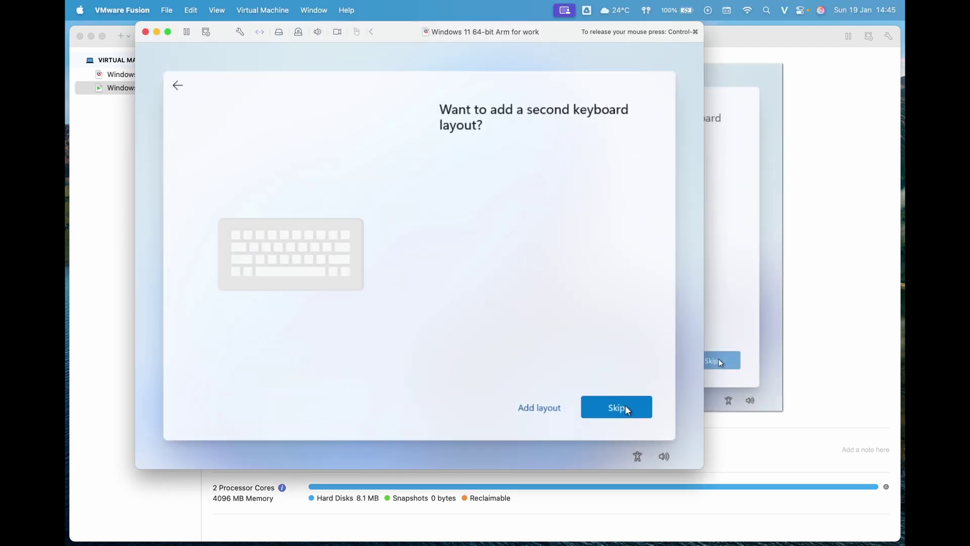
{"action": "left_click", "coordinate": [626, 405]}
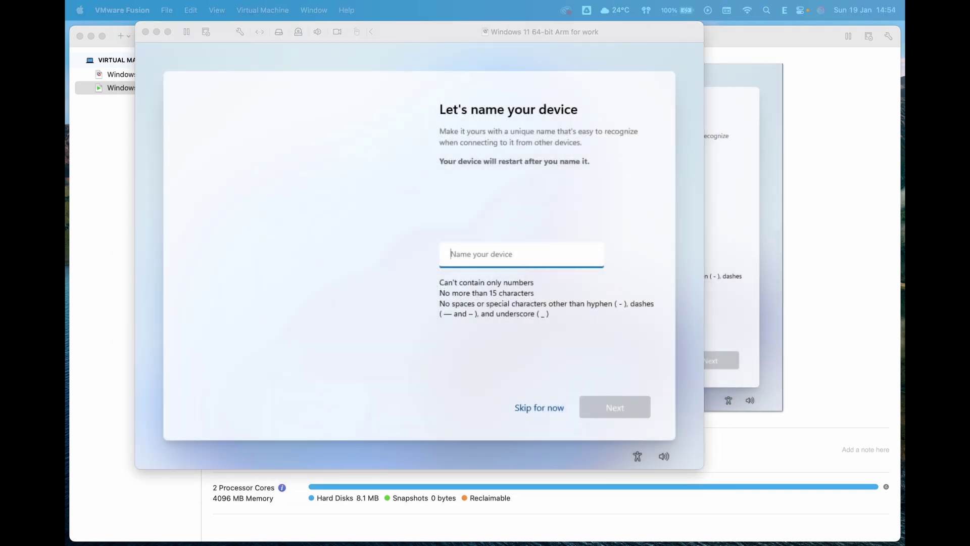
{"action": "left_click", "coordinate": [504, 254]}
{"action": "type", "text": "MaverickMachine"}
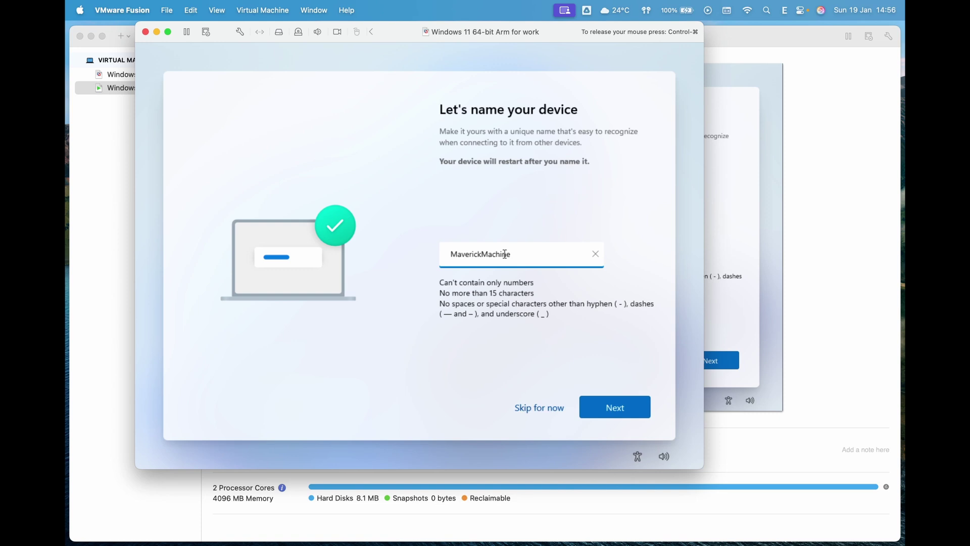
{"action": "left_click", "coordinate": [609, 409]}
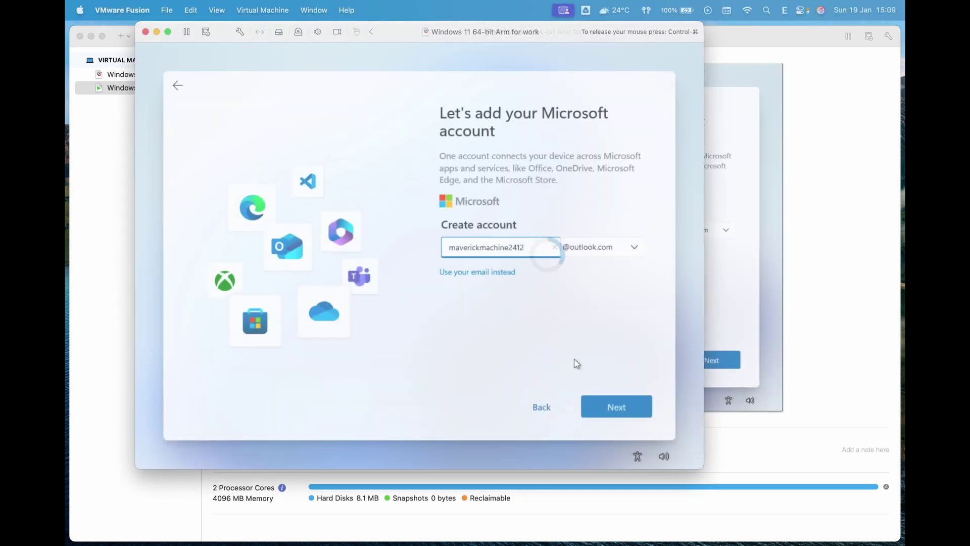
Confirm the new Microsoft account and paste its password to finish setup.
{"action": "left_click", "coordinate": [617, 409]}
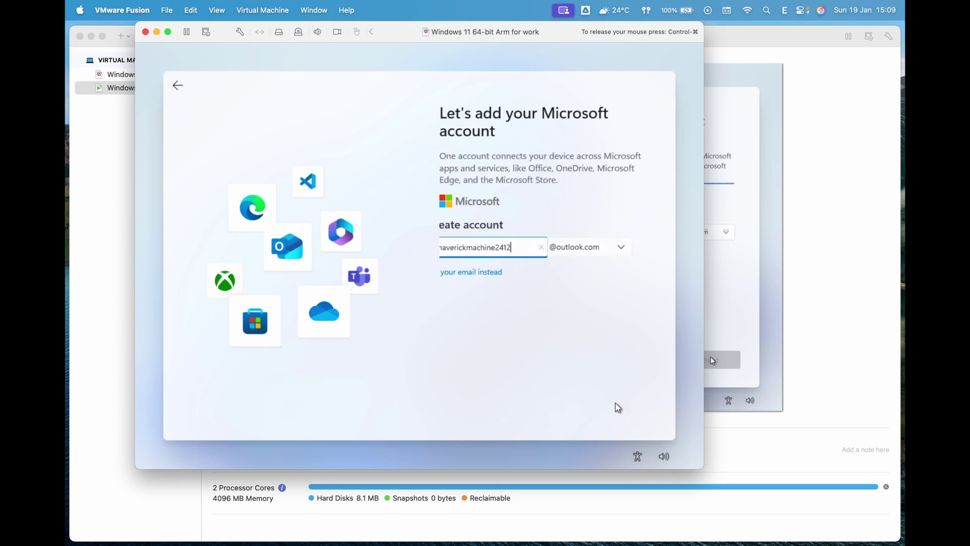
{"action": "key", "text": "ctrl+v"}
{"action": "left_click", "coordinate": [617, 408]}
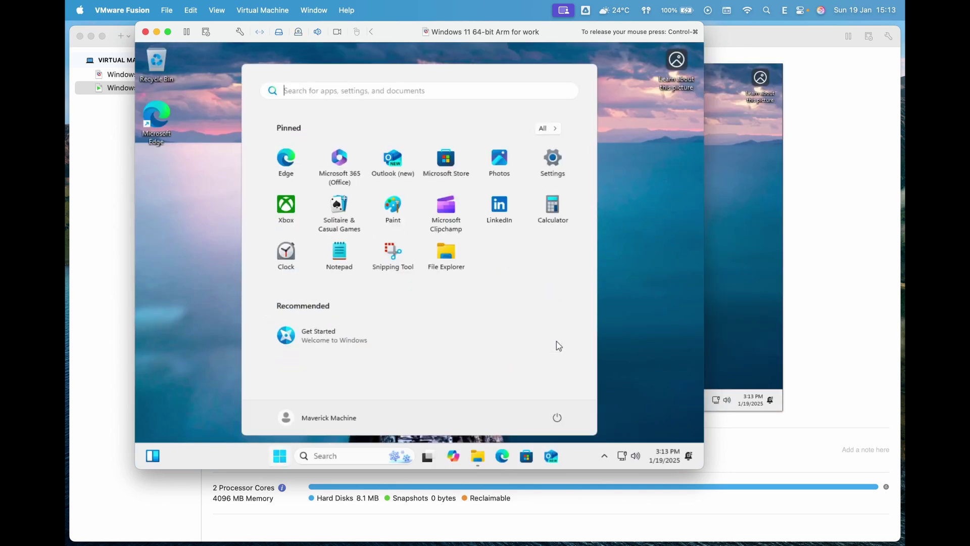
Dismiss the Start menu to leave just the Windows desktop.
{"action": "left_click", "coordinate": [614, 294]}
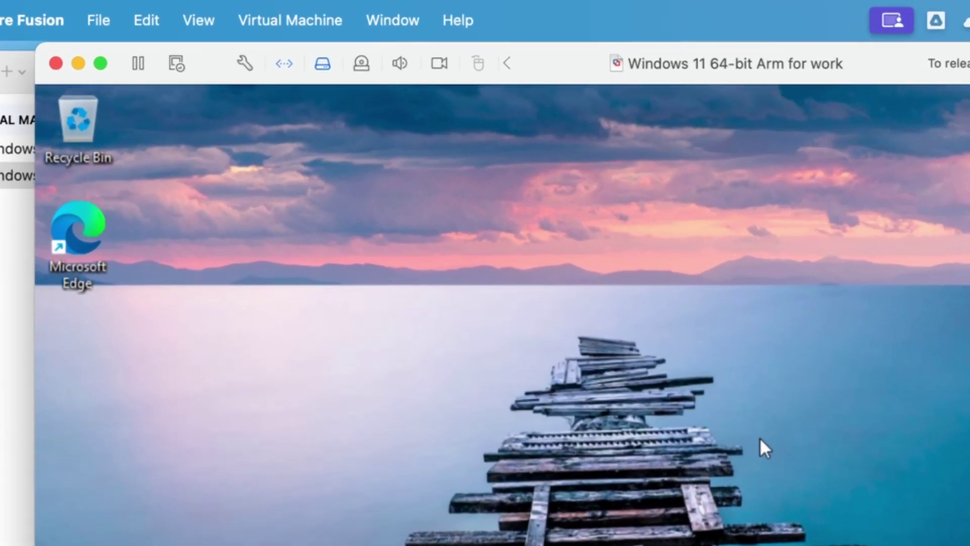
Choose Install VMware Tools from the Virtual Machine menu and connect its installer disc.
{"action": "left_click", "coordinate": [299, 15]}
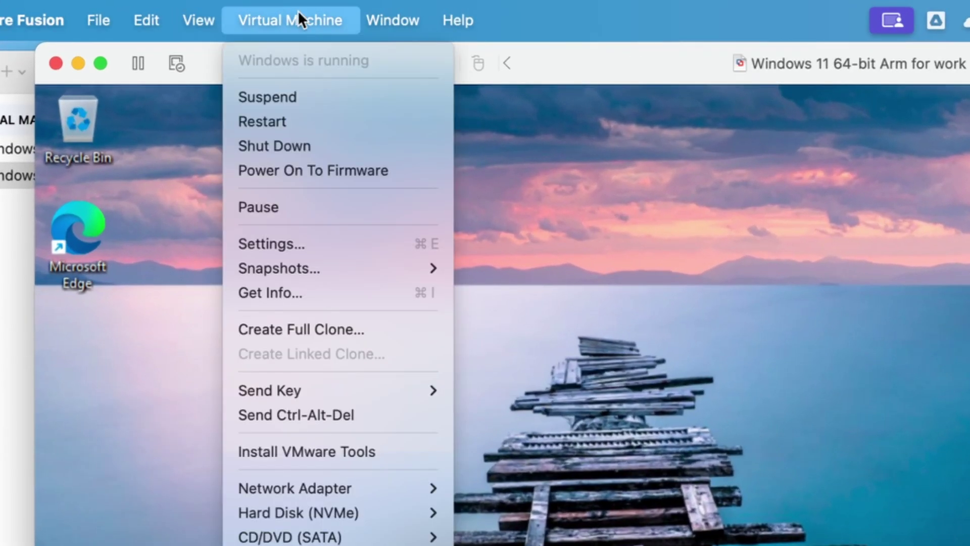
{"action": "left_click", "coordinate": [388, 445]}
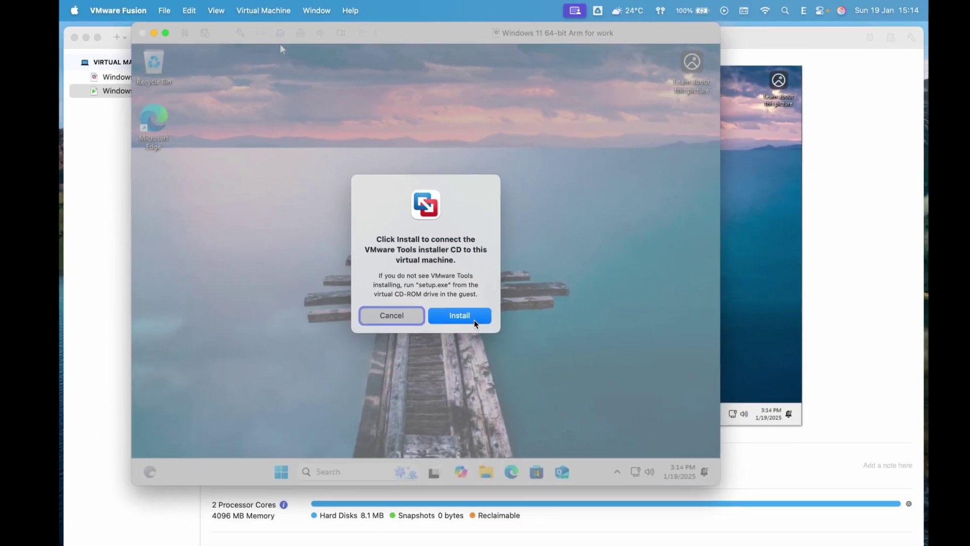
{"action": "key", "text": "Return"}
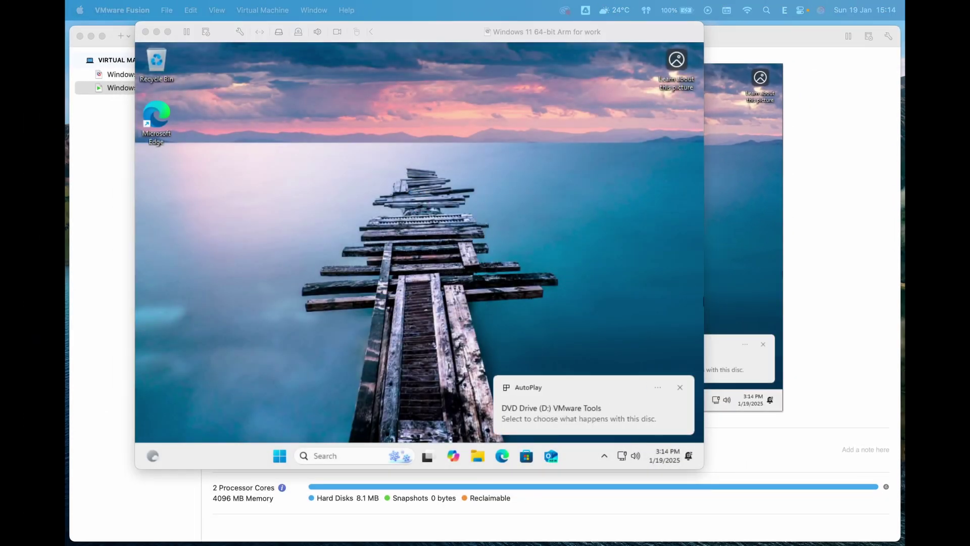
Run setup from the VMware Tools disc, allow its changes, and pass the welcome page.
{"action": "left_click", "coordinate": [559, 407]}
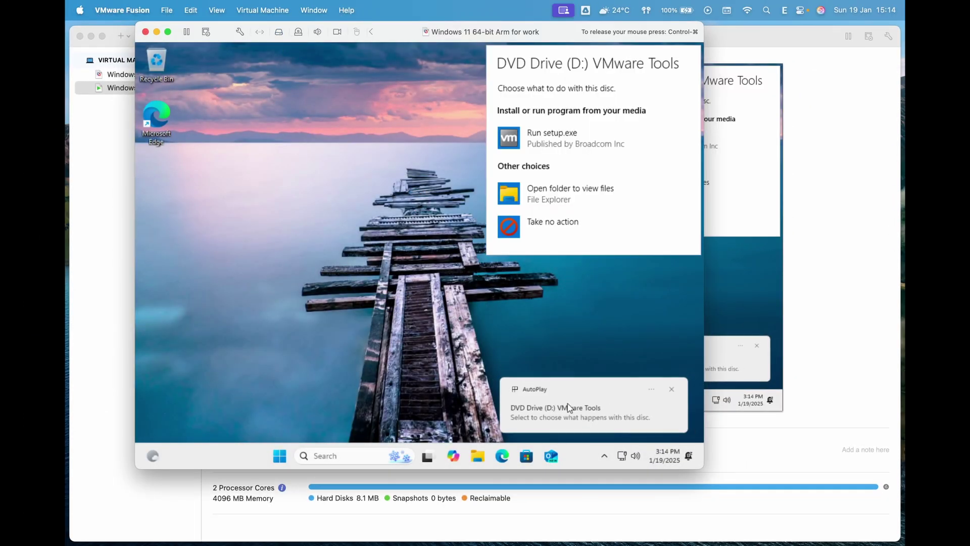
{"action": "left_click", "coordinate": [572, 197]}
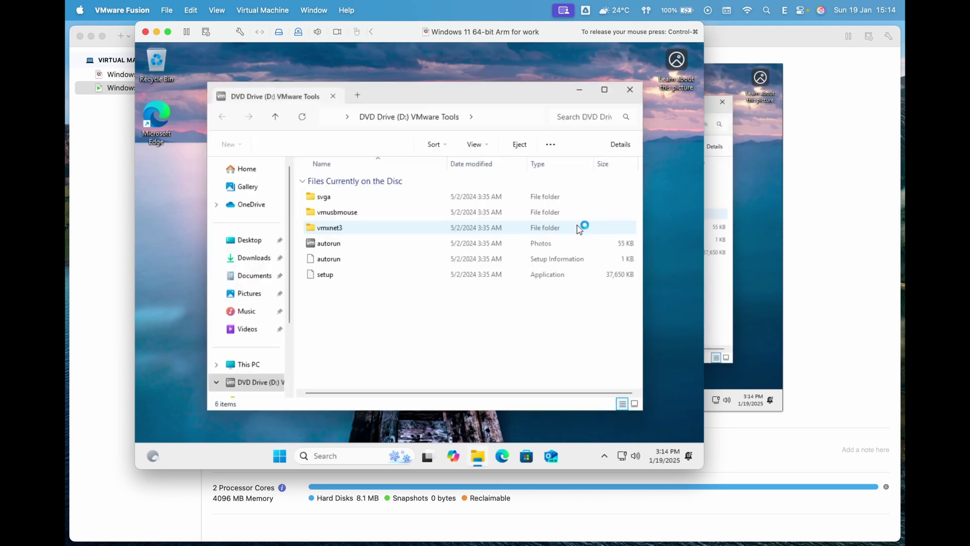
{"action": "left_click", "coordinate": [339, 279]}
{"action": "double_click", "coordinate": [339, 279]}
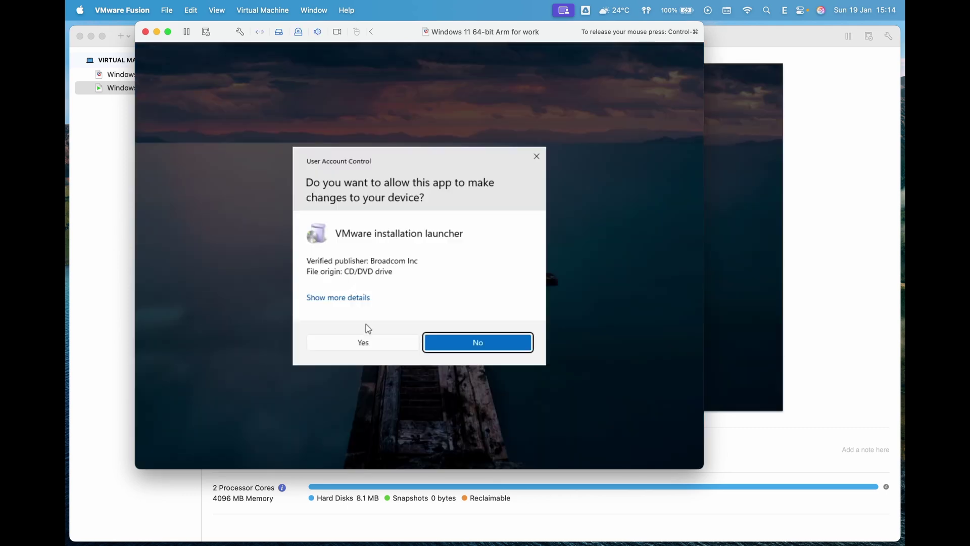
{"action": "left_click", "coordinate": [380, 344]}
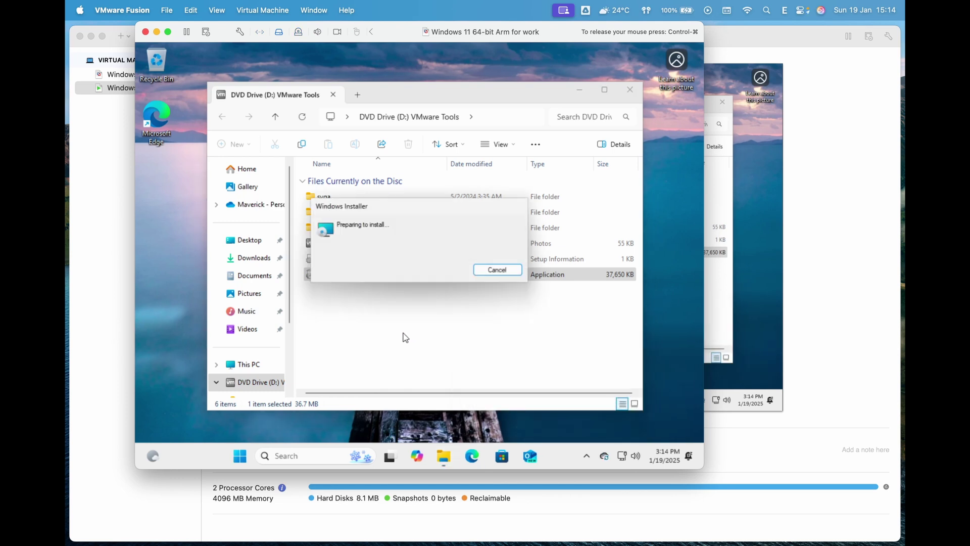
{"action": "left_click", "coordinate": [470, 334]}
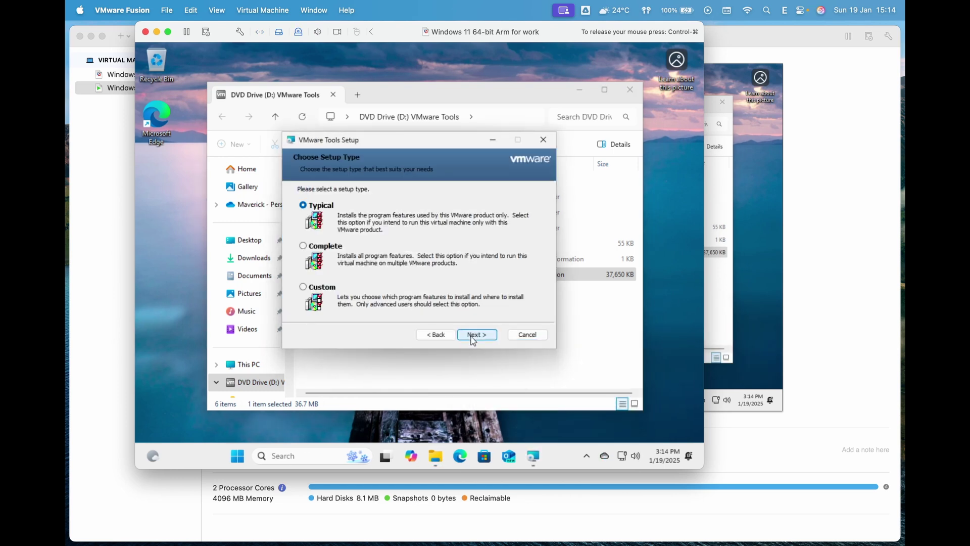
Install VMware Tools with the Typical setup and sign back in after the restart.
{"action": "left_click", "coordinate": [470, 335]}
{"action": "left_click", "coordinate": [473, 338]}
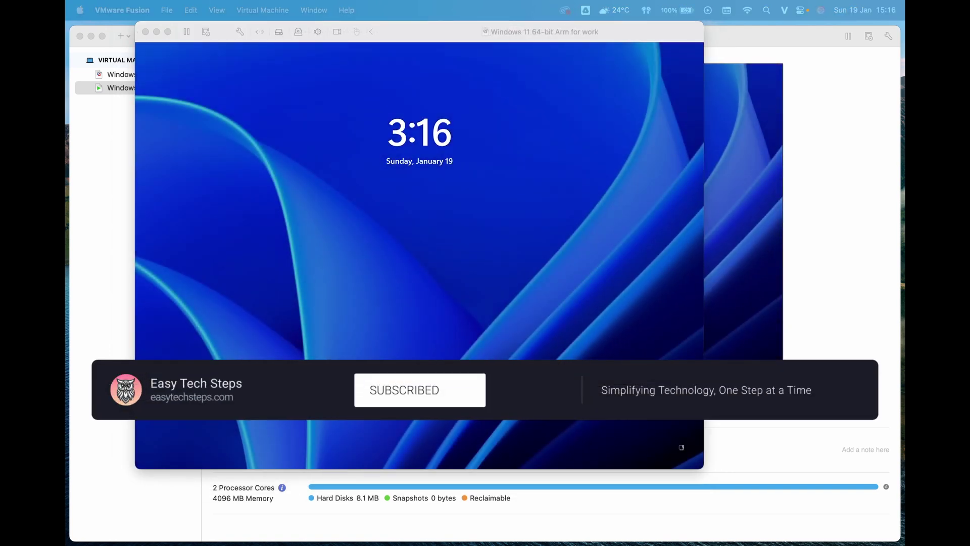
{"action": "left_click", "coordinate": [393, 187]}
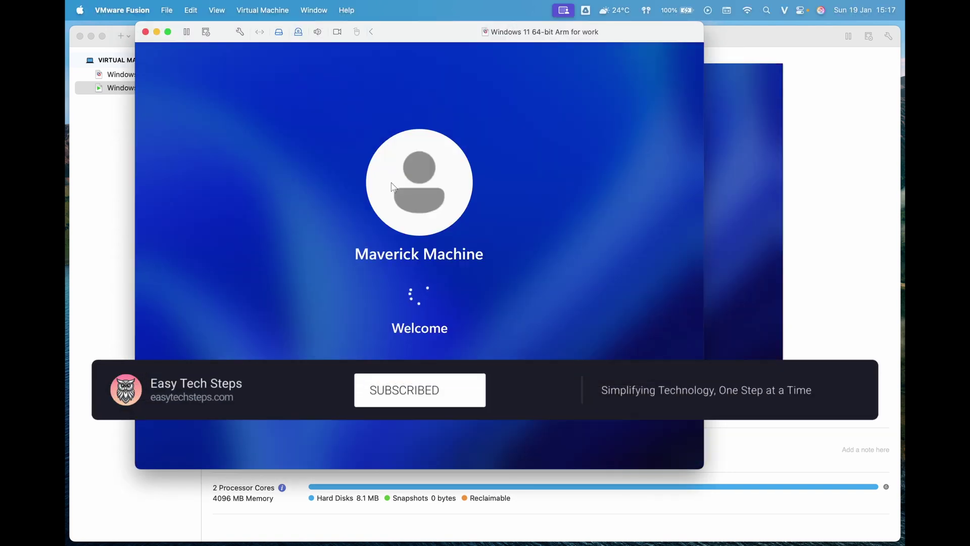